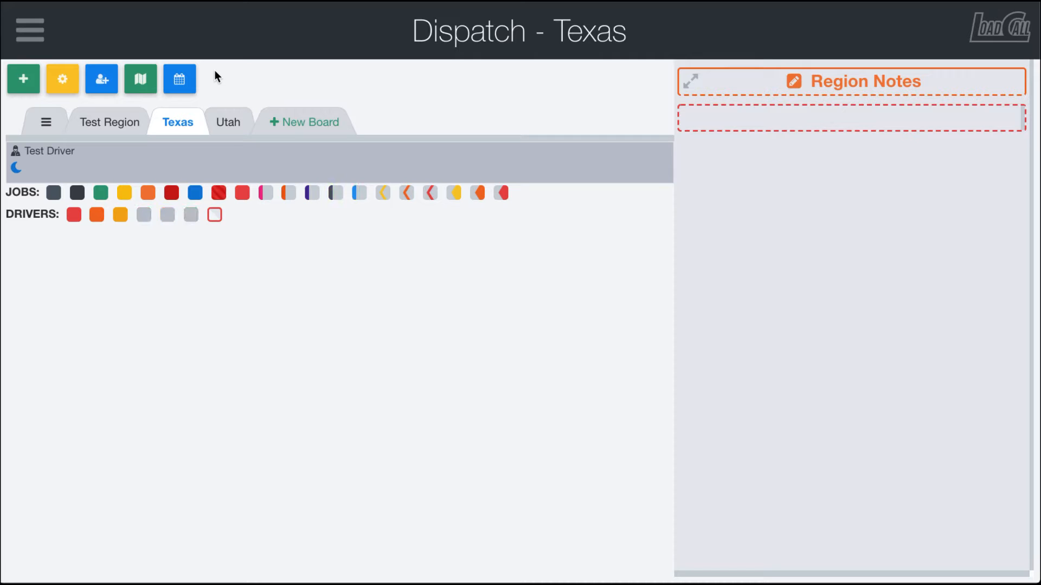
- Create a load schedule from the Texas Test planned route pattern and add it to the Texas board
left_click(22, 87)
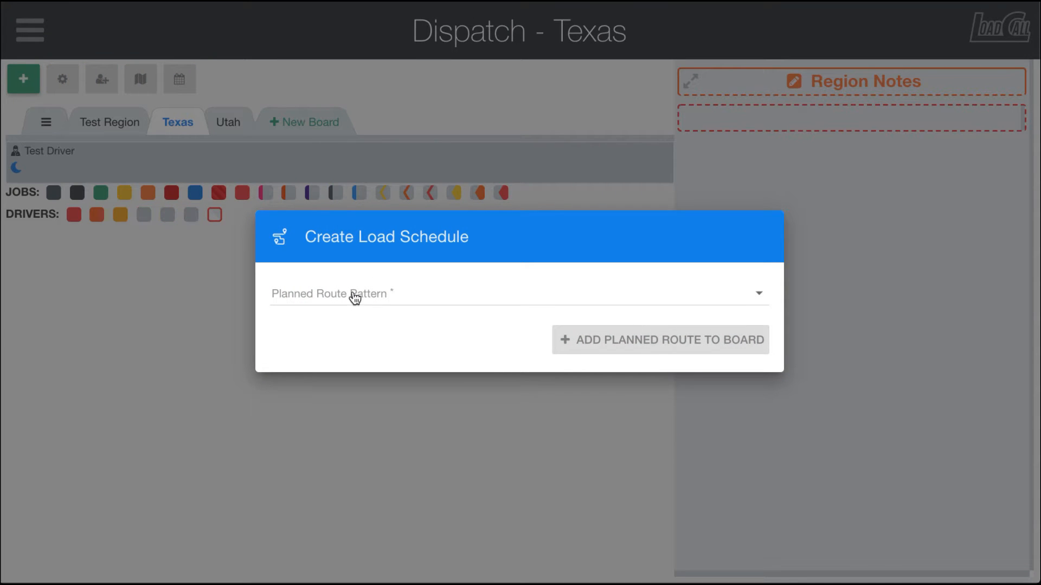
left_click(333, 297)
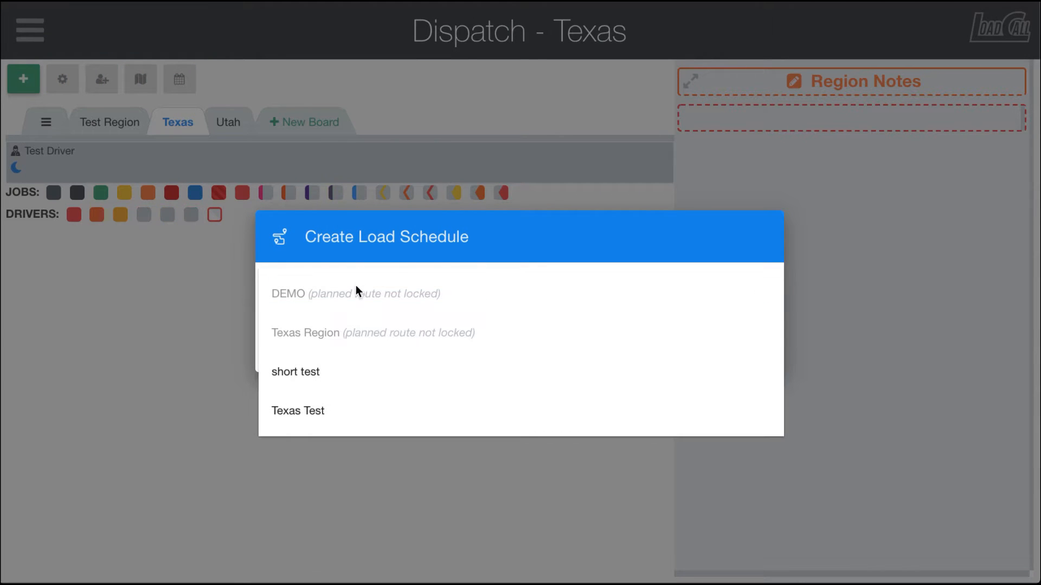
left_click(311, 417)
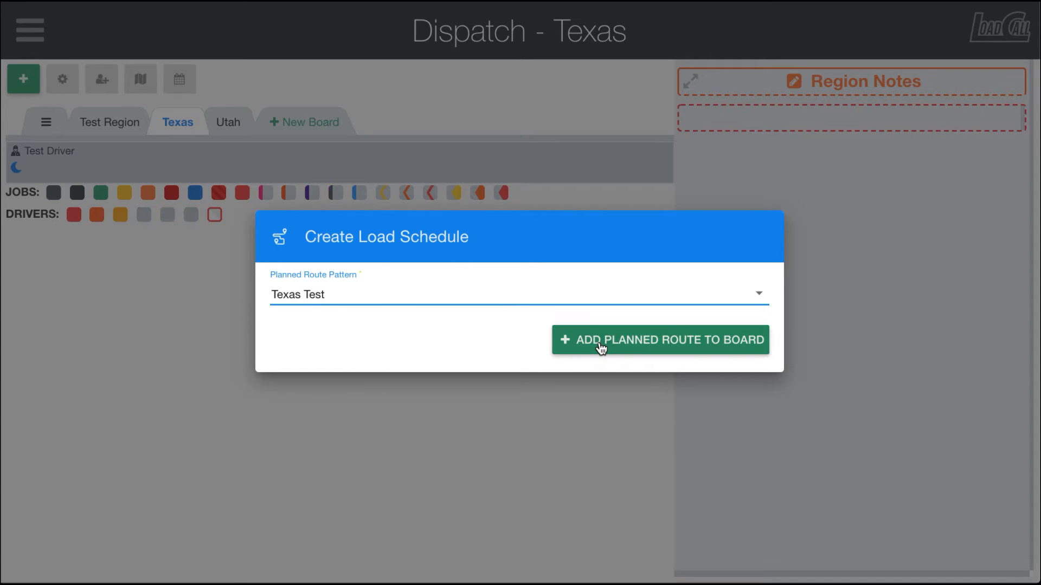
left_click(580, 350)
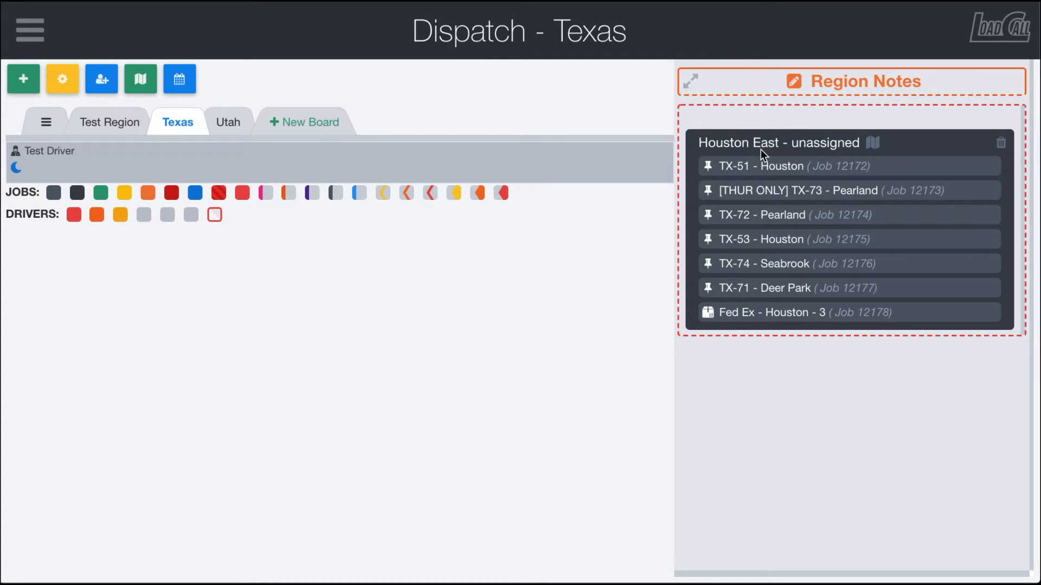
- View the Houston East route's map and driving directions, and bring up its delete confirmation without deleting the route
left_click(874, 144)
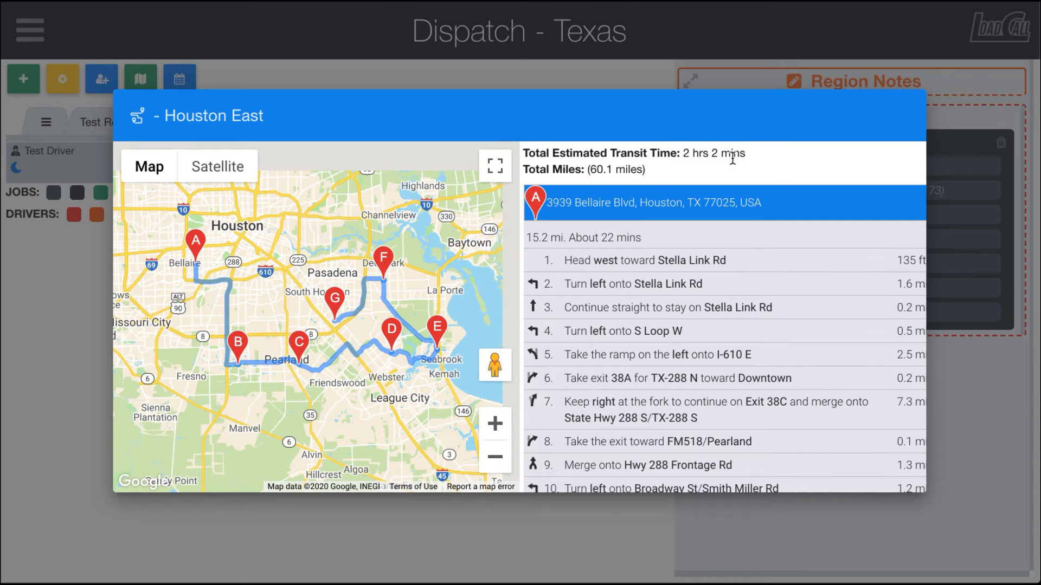
left_click(495, 73)
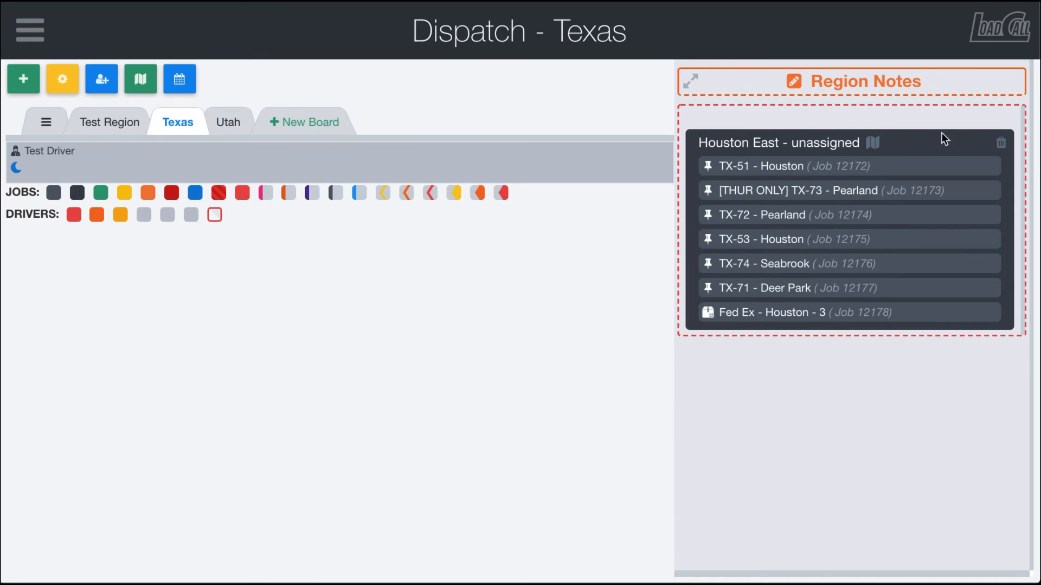
left_click(1001, 145)
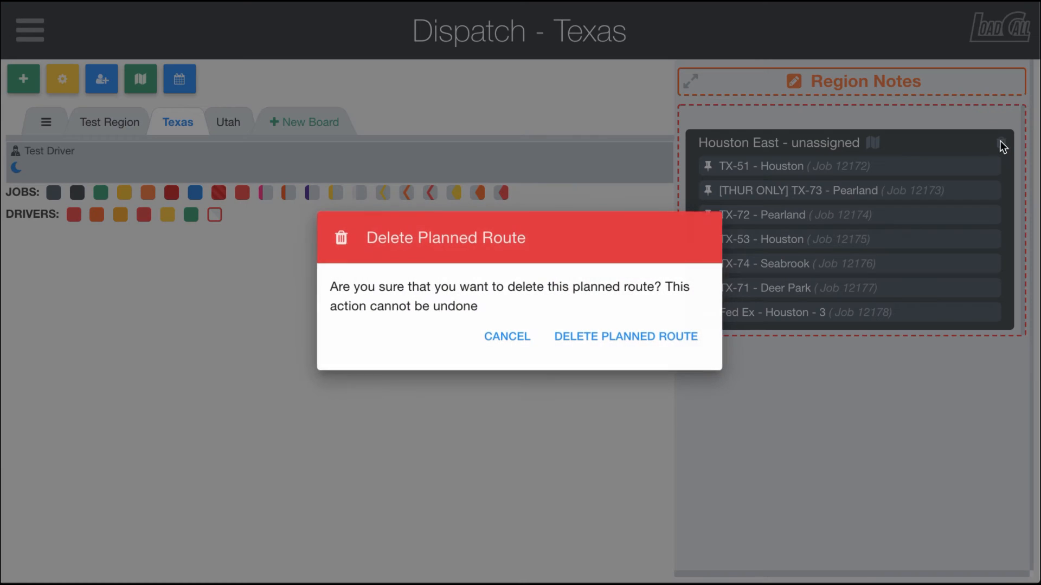
left_click(520, 340)
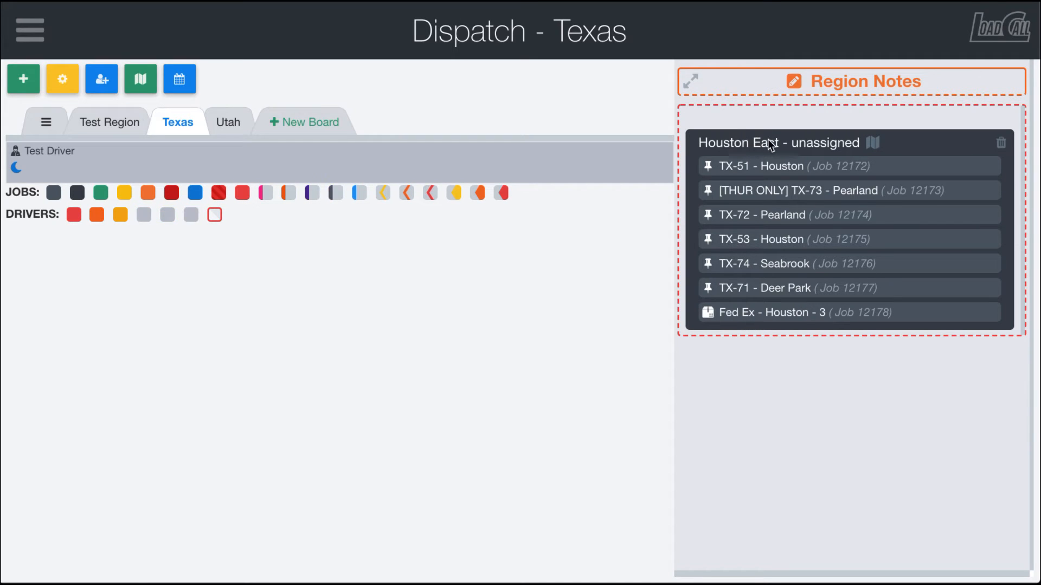
- Assign the unassigned Houston East route to Test Driver and look through its jobs along the driver's row
left_click_drag(771, 145, 575, 167)
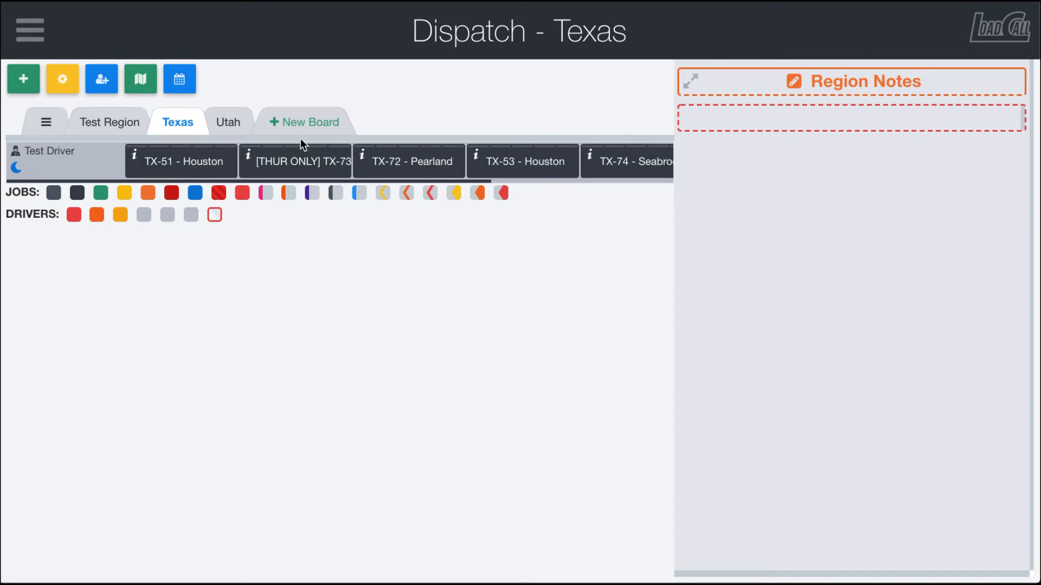
scroll(294, 158, "right", 2)
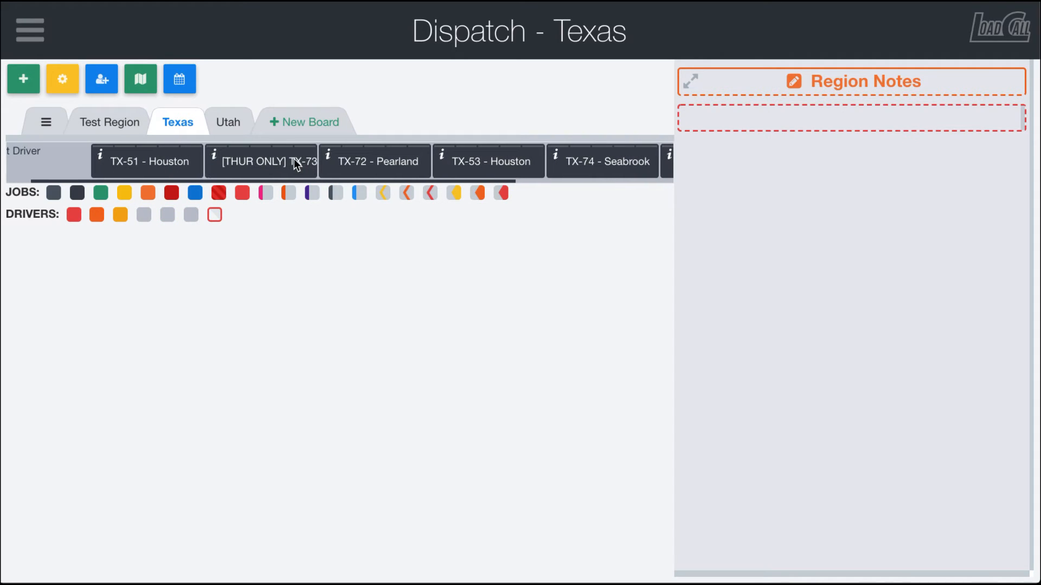
mouse_move(214, 159)
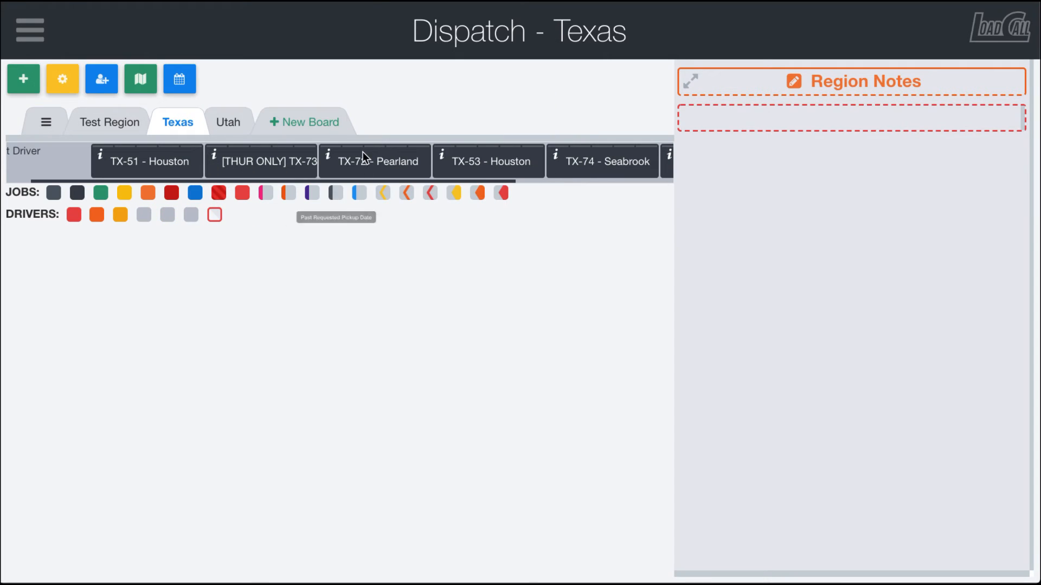
scroll(379, 164, "right", 4)
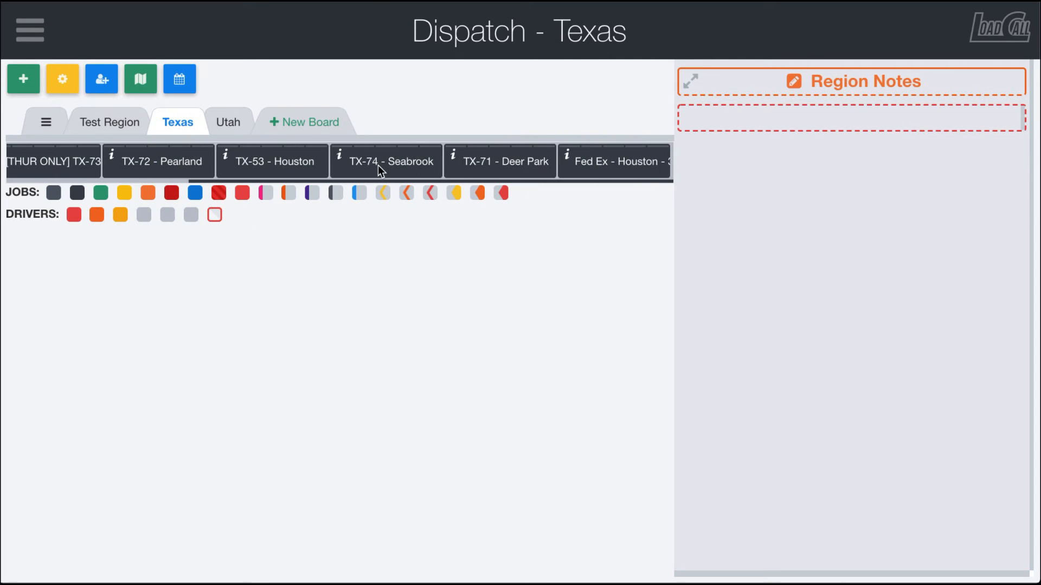
scroll(379, 165, "left", 5)
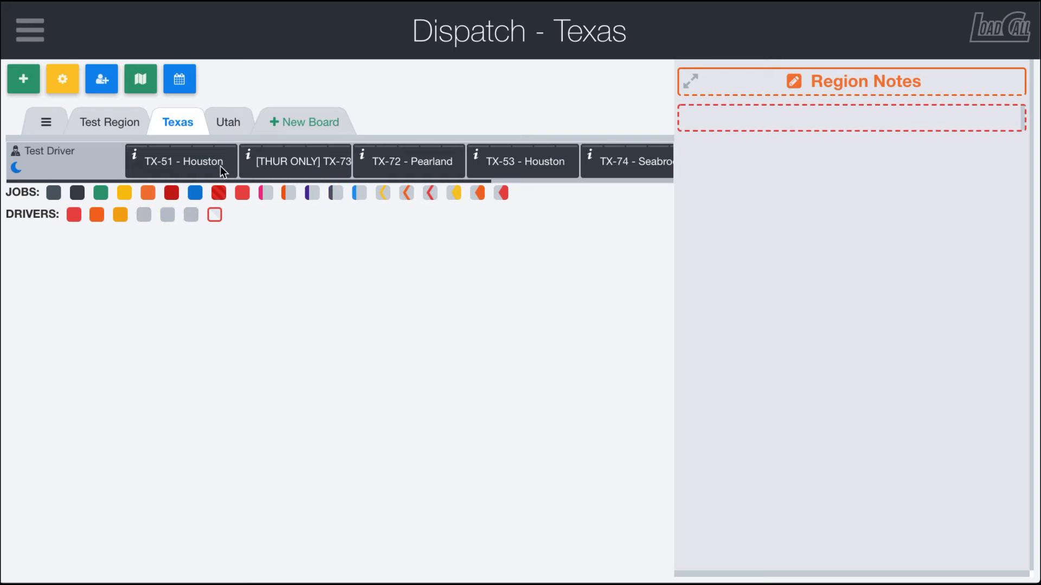
scroll(220, 166, "right", 5)
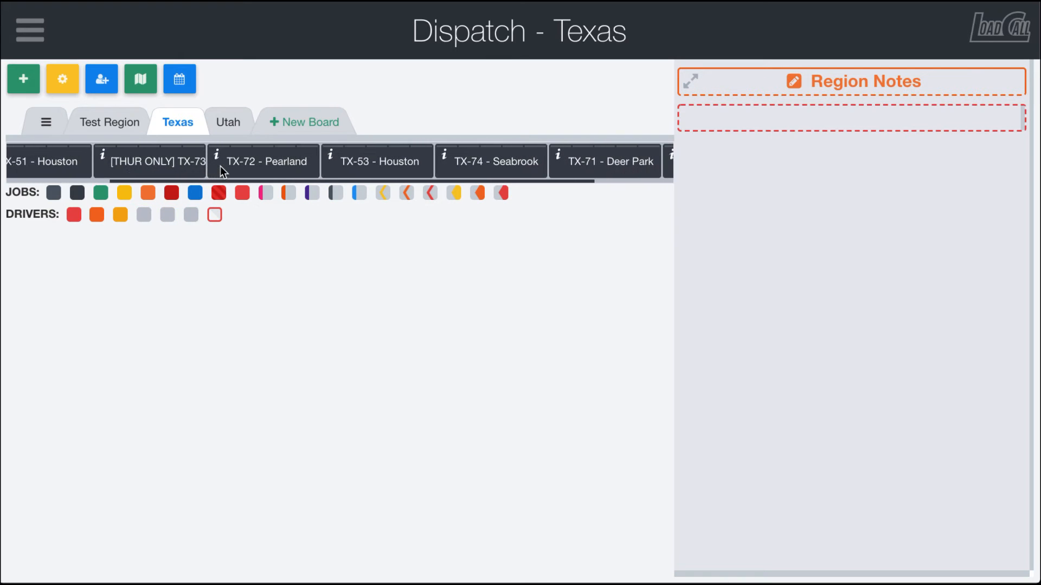
scroll(220, 165, "right", 2)
scroll(220, 166, "left", 2)
scroll(220, 165, "left", 3)
- Unassign the Houston East route from Test Driver in the driver's details and return to the board
left_click(16, 159)
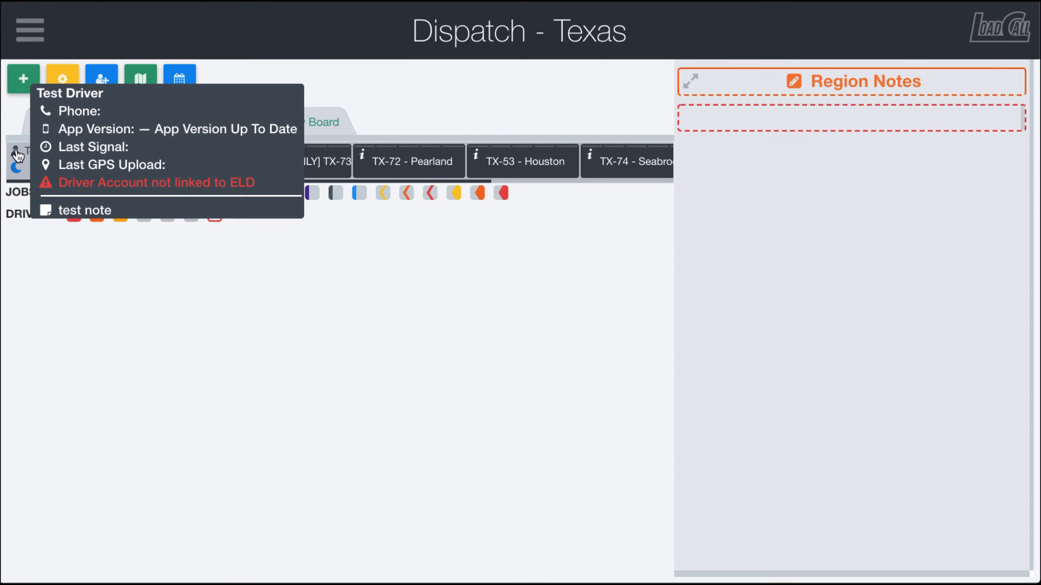
left_click(18, 156)
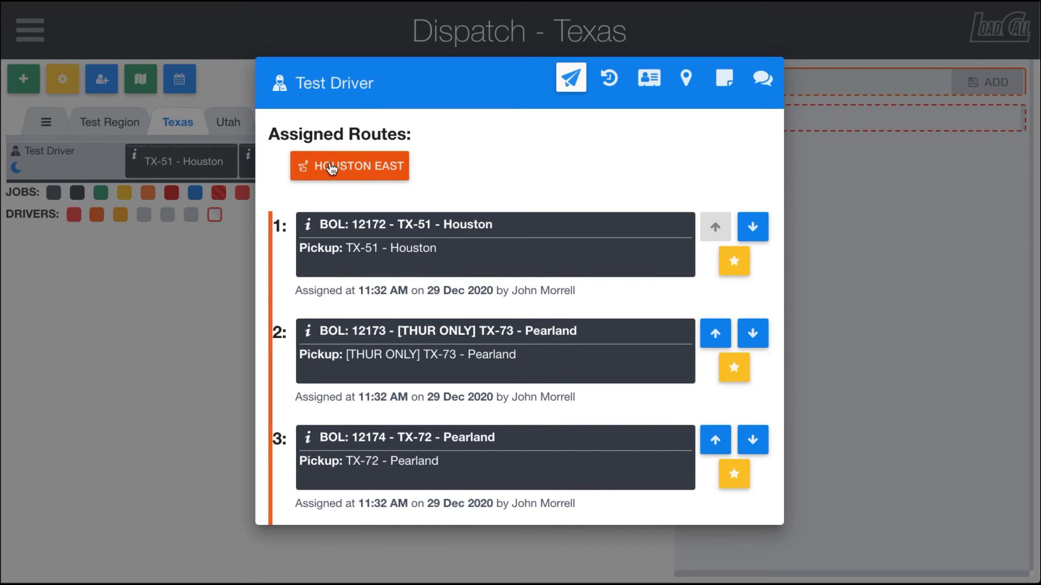
left_click(340, 171)
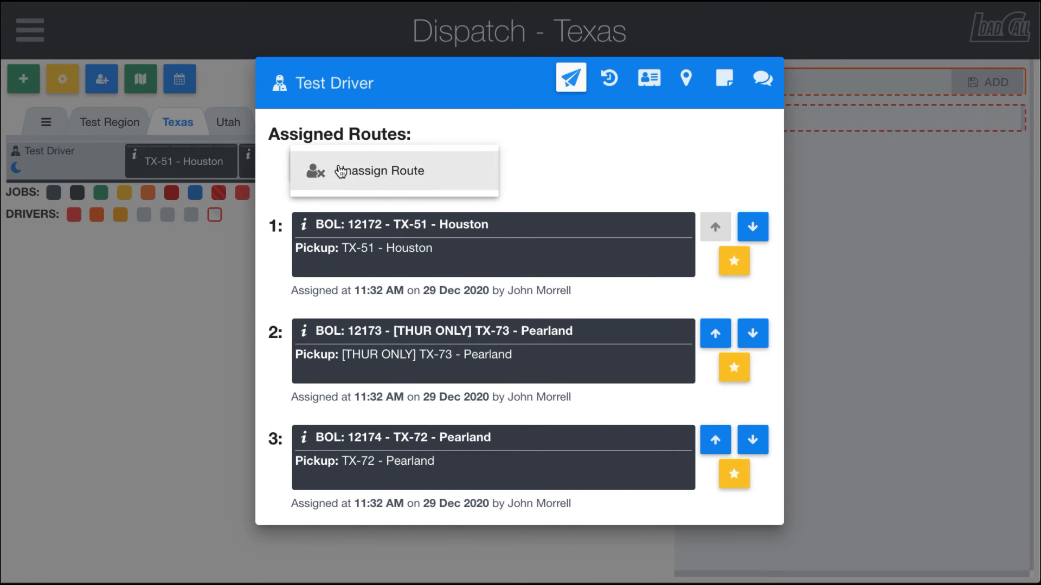
left_click(349, 170)
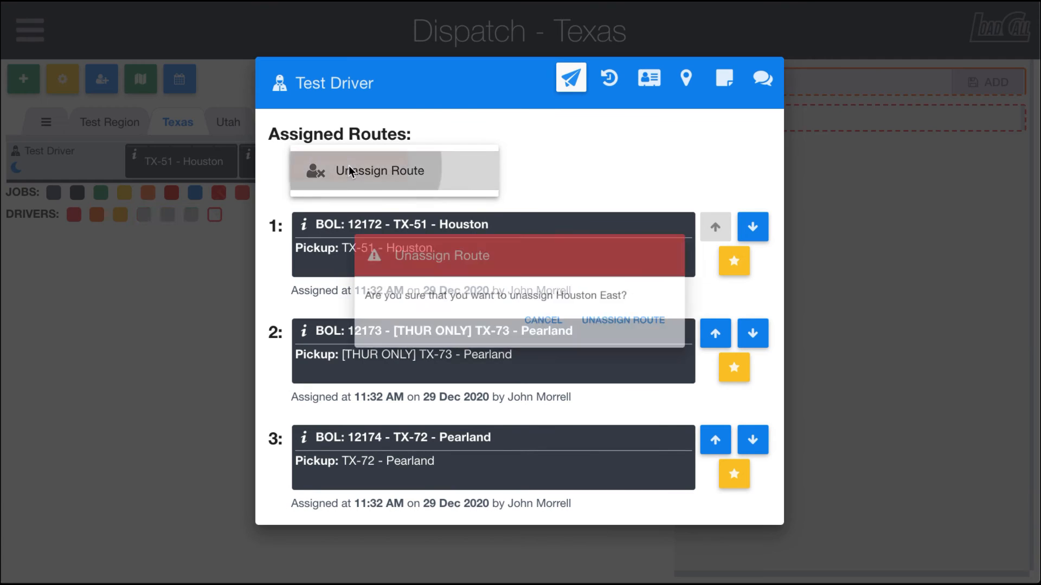
left_click(676, 340)
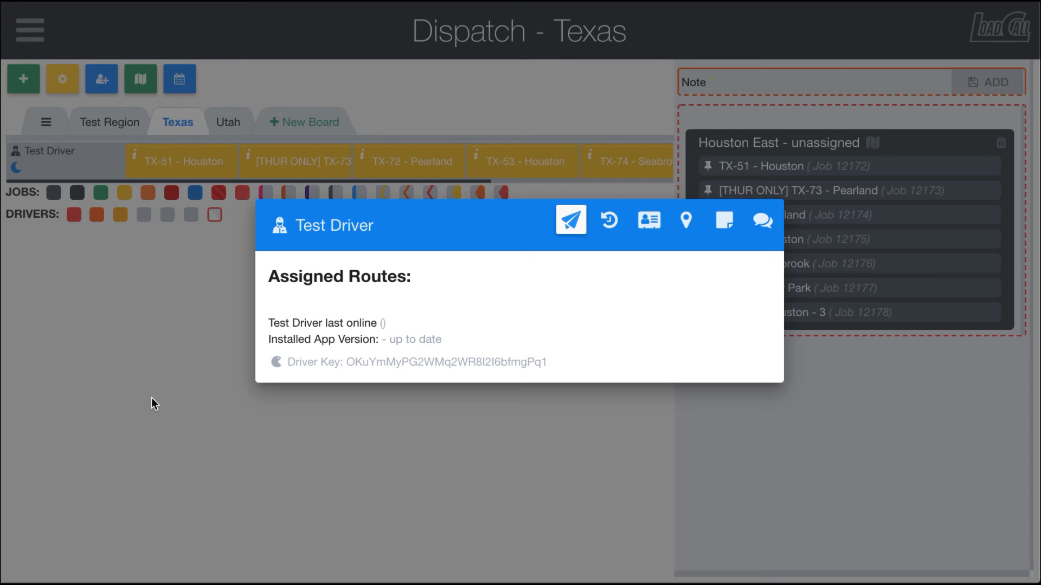
left_click(152, 399)
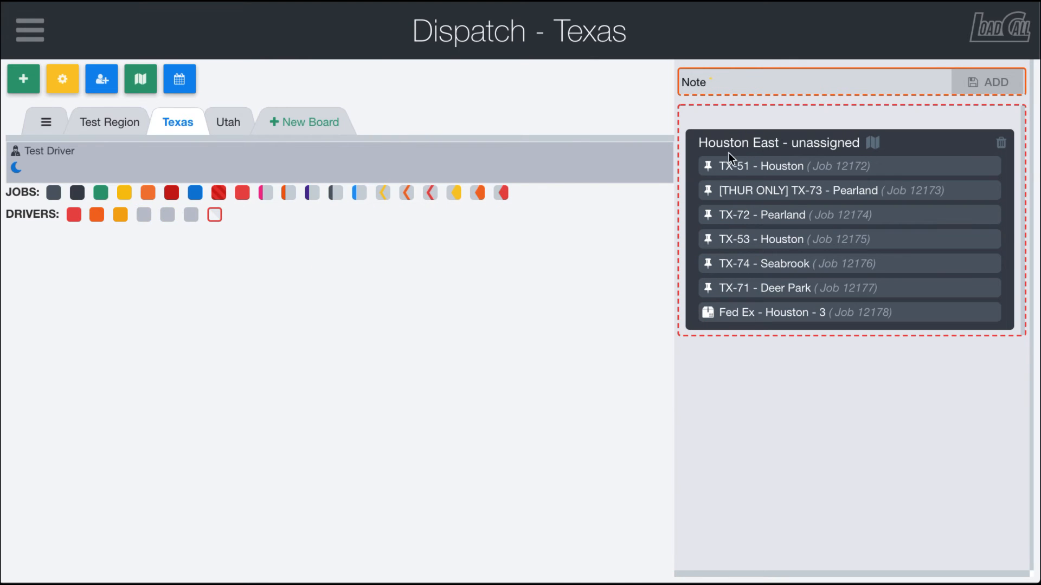
- Reassign the Houston East route to Test Driver and check the sequence of its stops on the board
left_click_drag(762, 141, 513, 163)
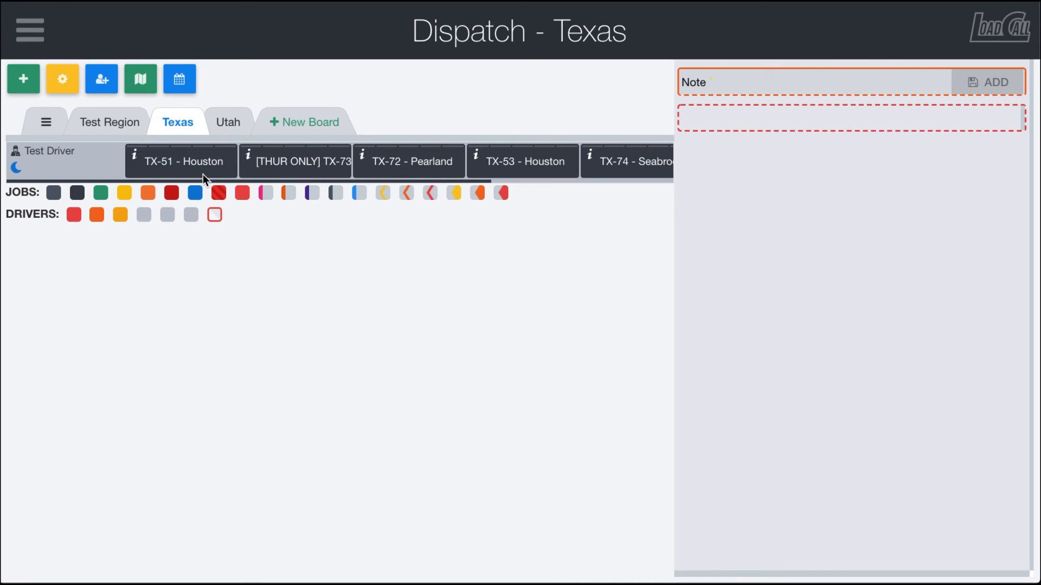
scroll(212, 164, "right", 3)
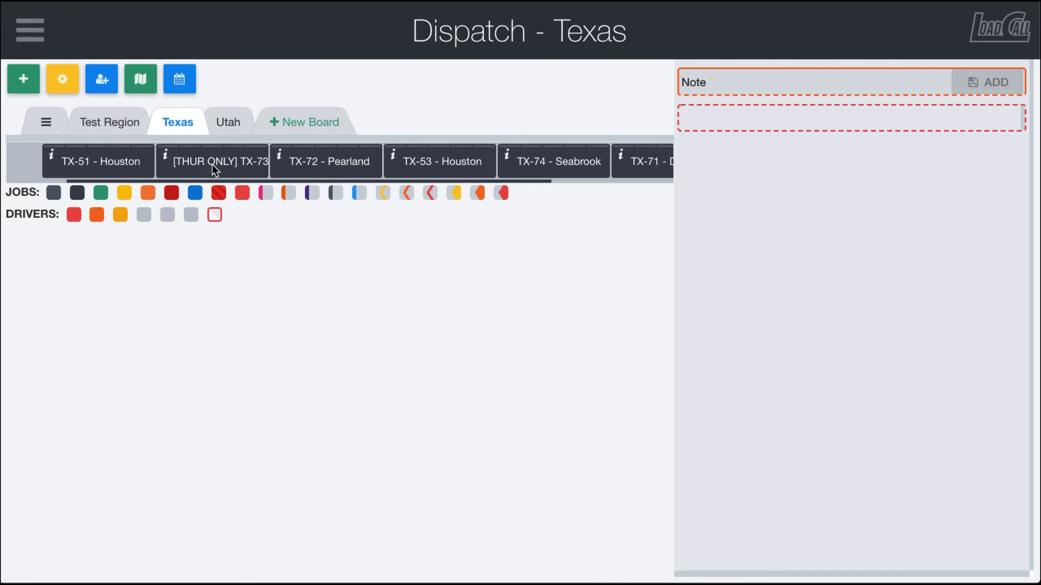
scroll(212, 164, "right", 3)
scroll(212, 165, "left", 4)
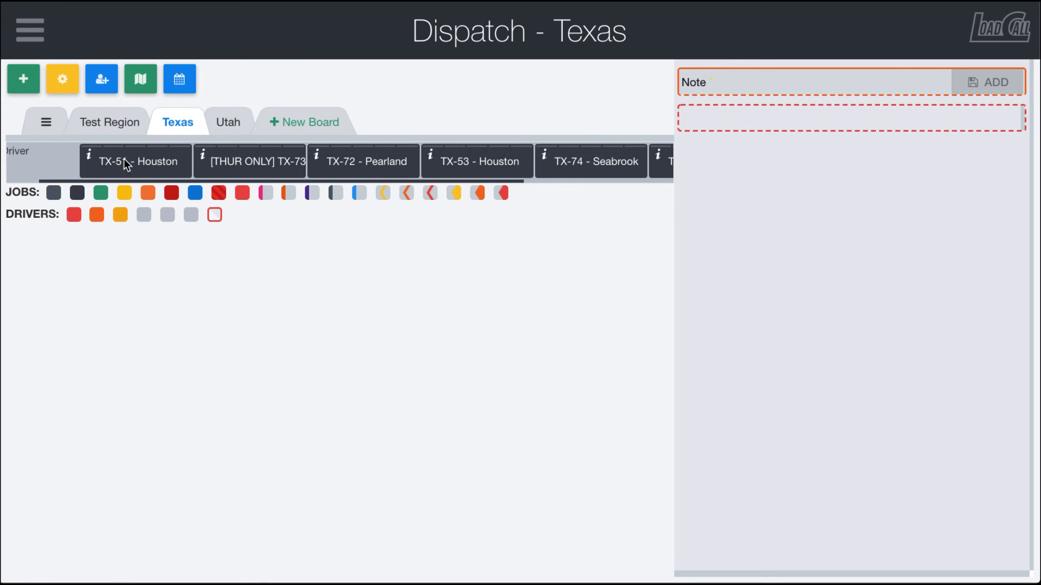
scroll(129, 160, "left", 1)
scroll(129, 161, "left", 2)
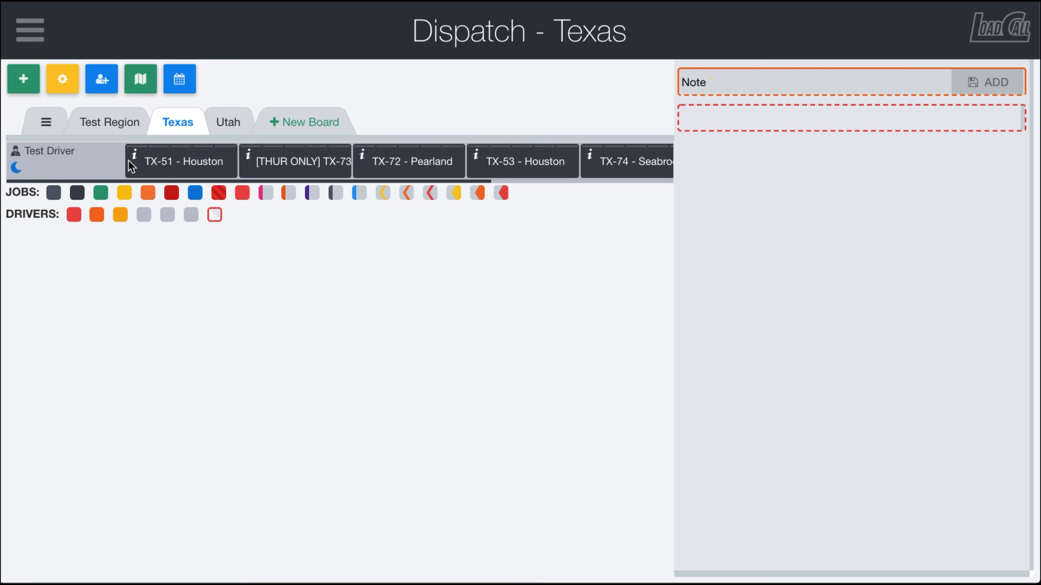
- Review the job details and tickets of the TX-51 - Houston job, then close it
left_click(134, 153)
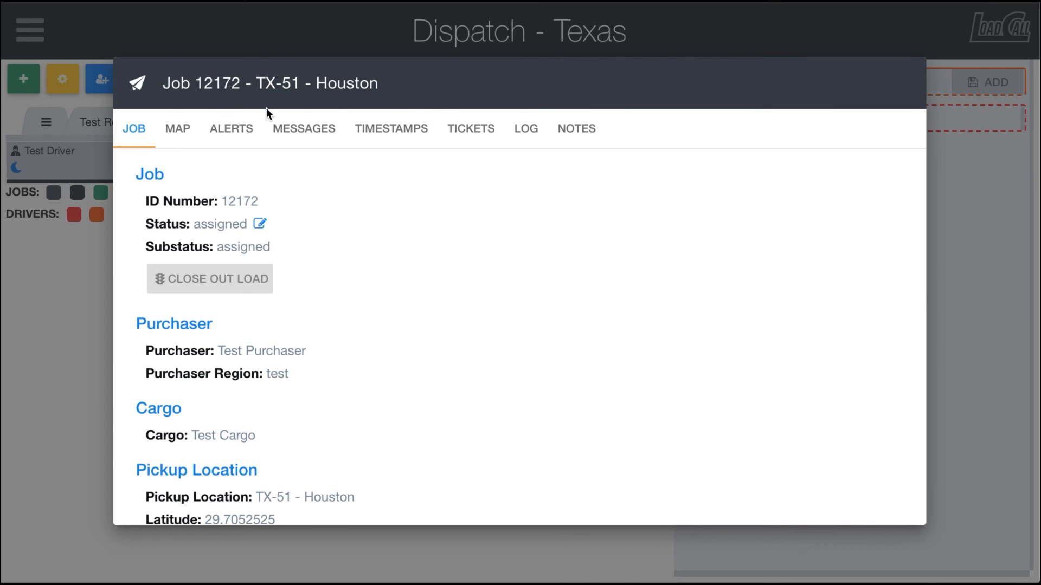
left_click(464, 130)
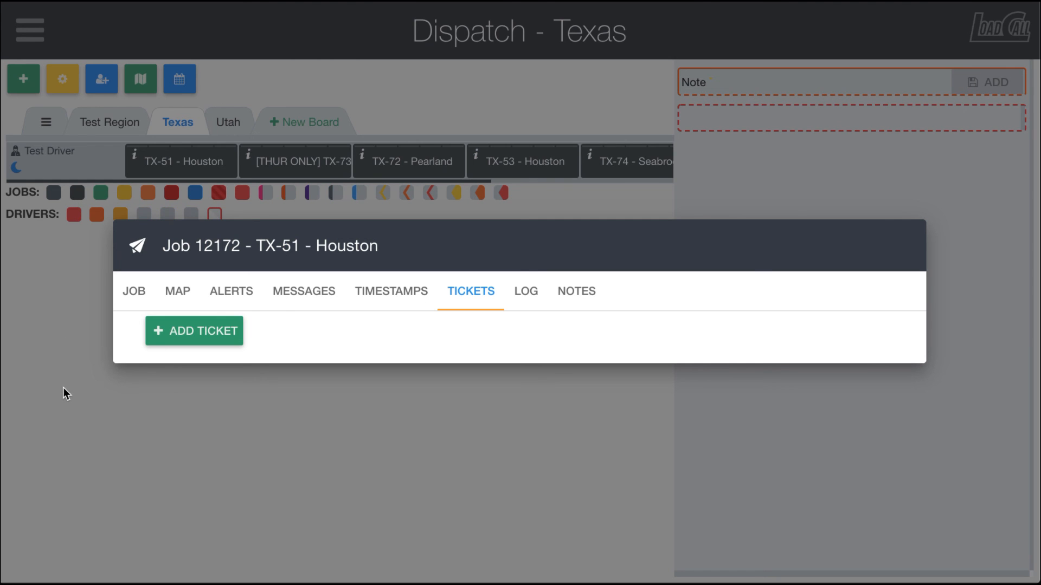
left_click(113, 402)
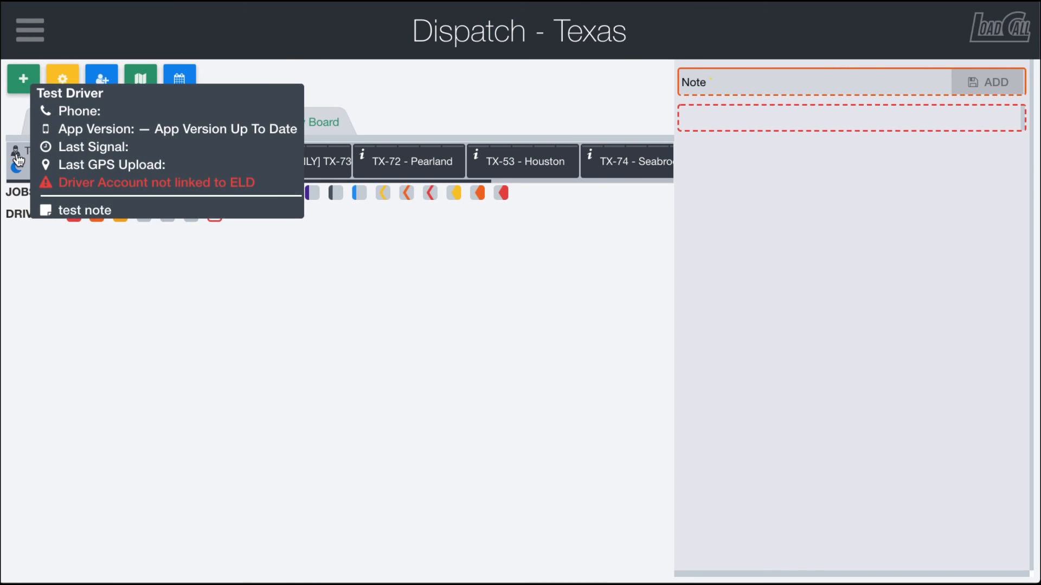
- Review the assigned route and ordered job list in Test Driver's details, then close them
left_click(58, 148)
scroll(271, 241, "down", 10)
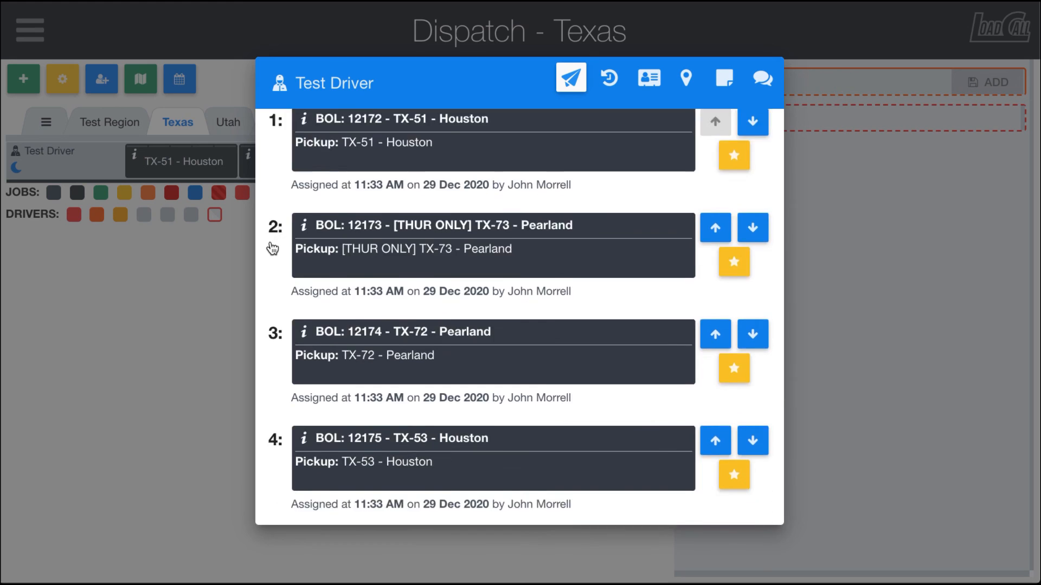
scroll(271, 242, "up", 10)
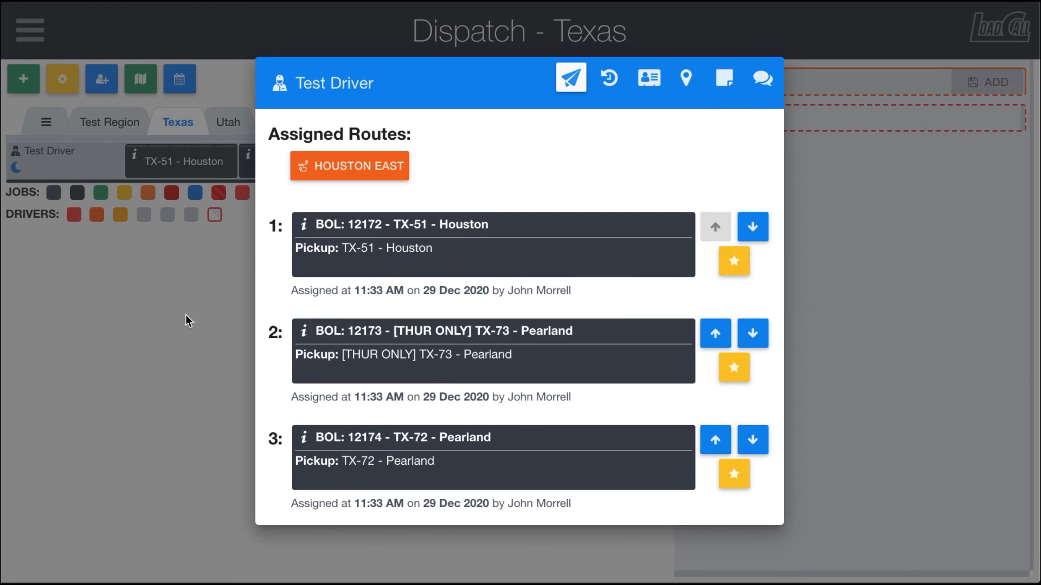
left_click(170, 333)
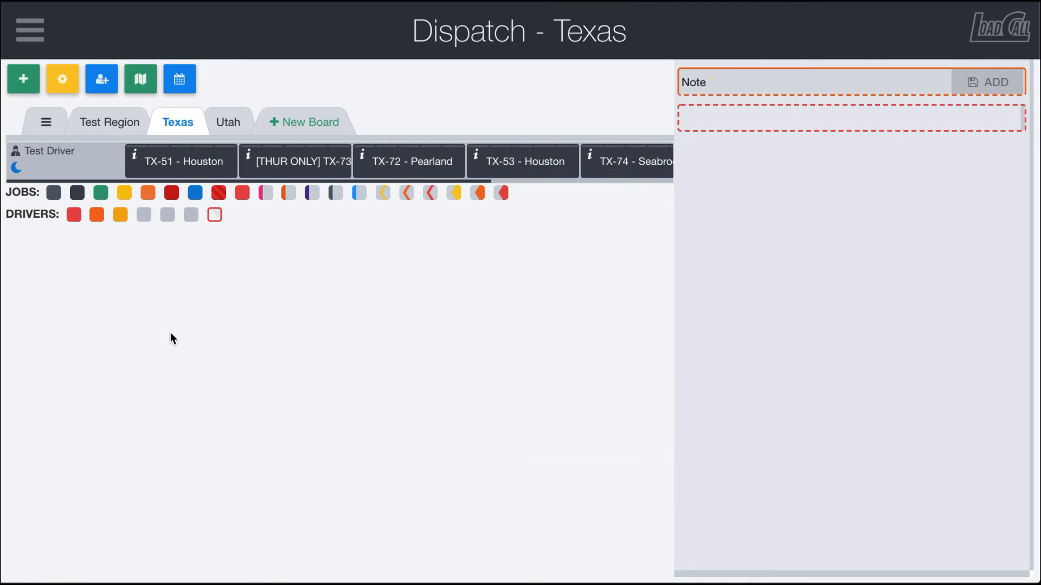